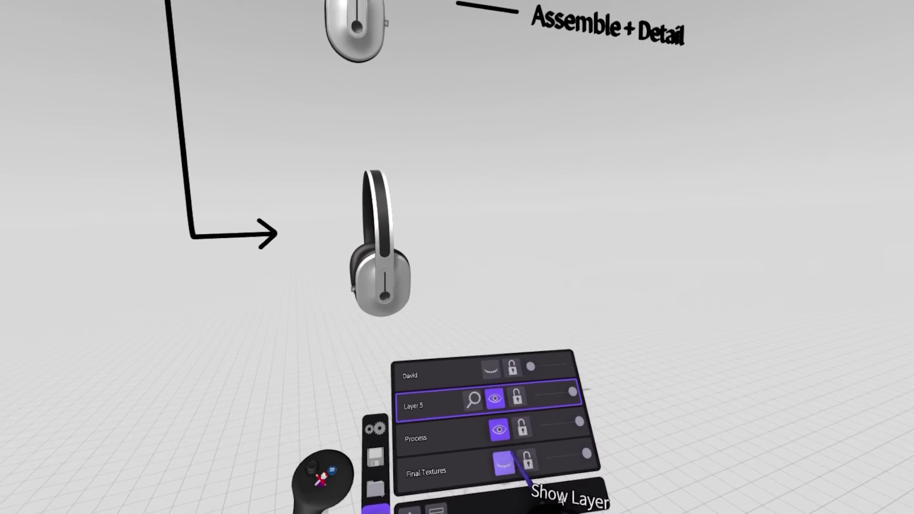
# Lock and hide Layer 5 and the Process layer, and show the Final Textures layer
pyautogui.click(522, 402)
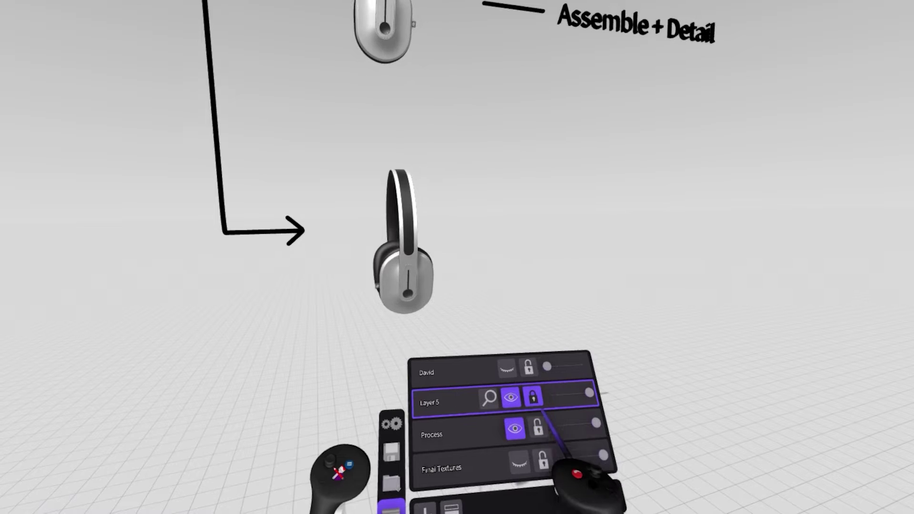
pyautogui.click(518, 429)
pyautogui.click(514, 398)
pyautogui.click(523, 456)
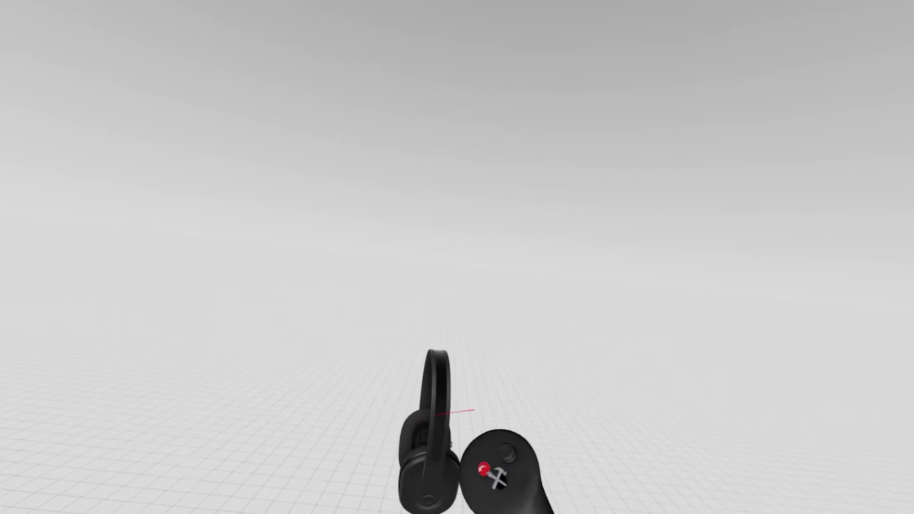
# Bring the headphones closer, open the environment settings and aim the flashlight light source at the headphones from above
pyautogui.moveTo(584, 441); pyautogui.dragTo(640, 414)
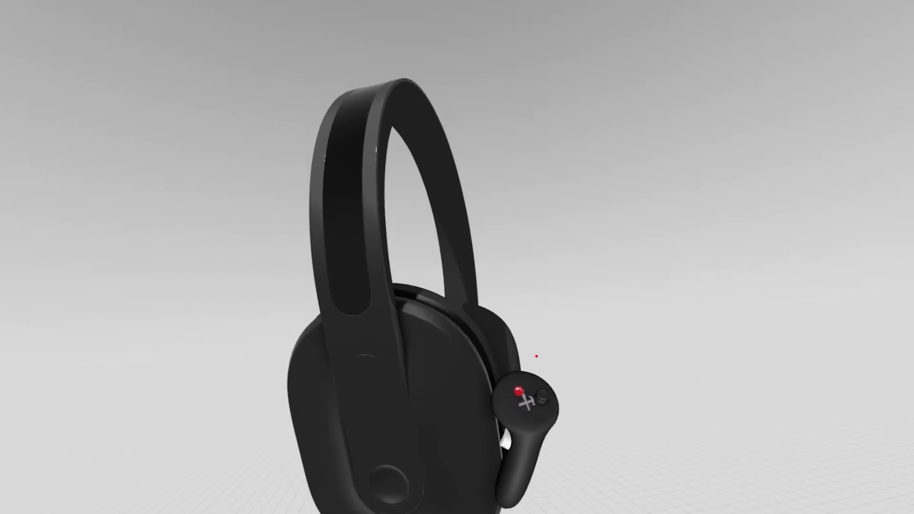
pyautogui.moveTo(493, 406); pyautogui.dragTo(526, 453)
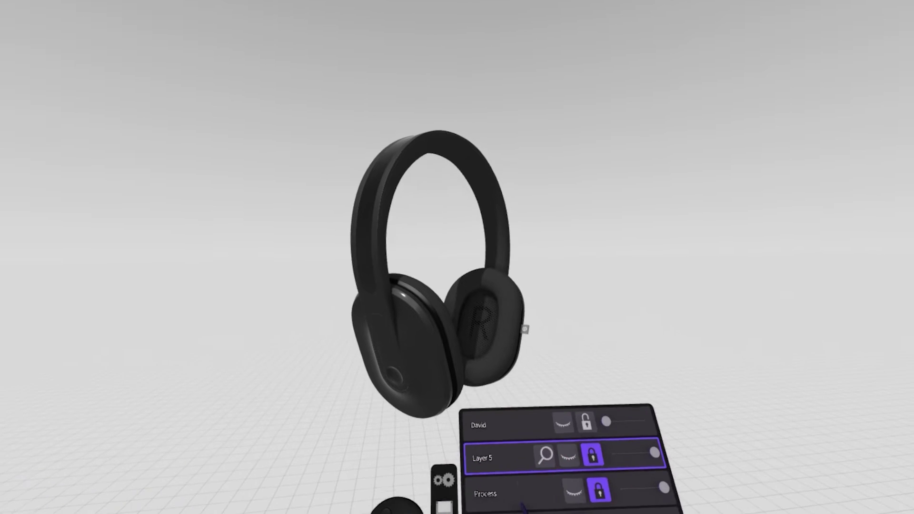
pyautogui.click(434, 459)
pyautogui.click(524, 415)
pyautogui.moveTo(550, 465); pyautogui.dragTo(667, 273)
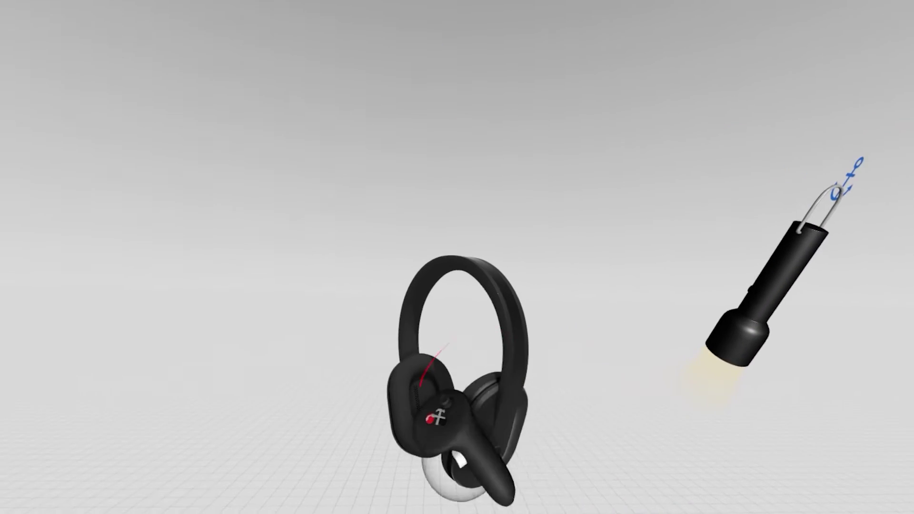
pyautogui.moveTo(757, 316); pyautogui.dragTo(709, 269)
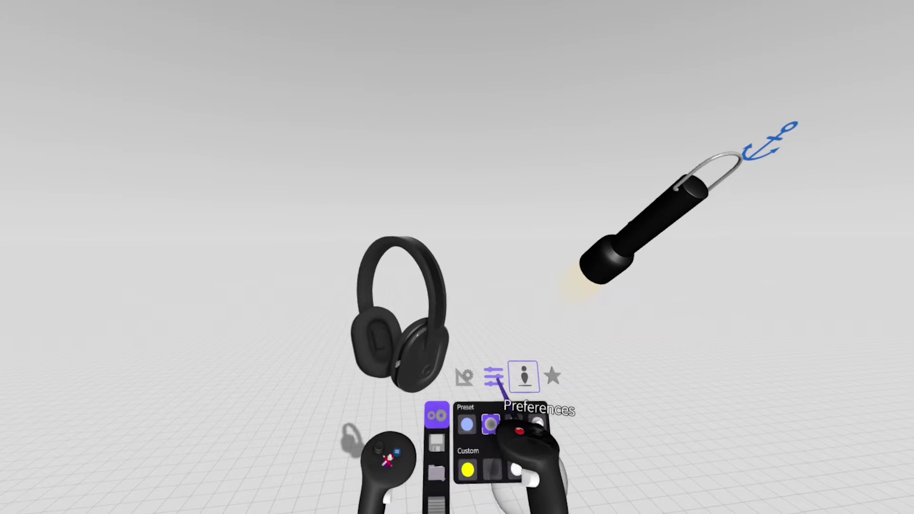
# Switch the environment to the Custom 4 HDR preset and reposition the flashlight around the headphones to test the lighting
pyautogui.click(498, 379)
pyautogui.click(528, 378)
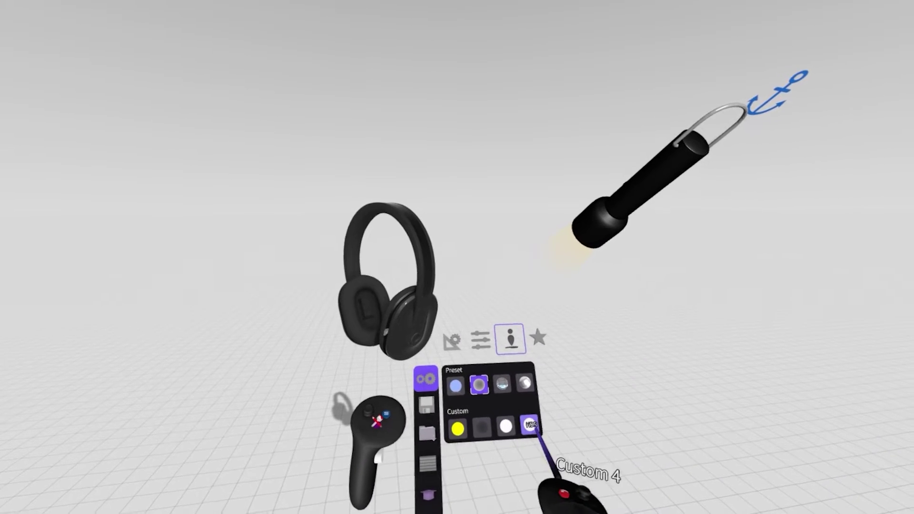
pyautogui.click(518, 422)
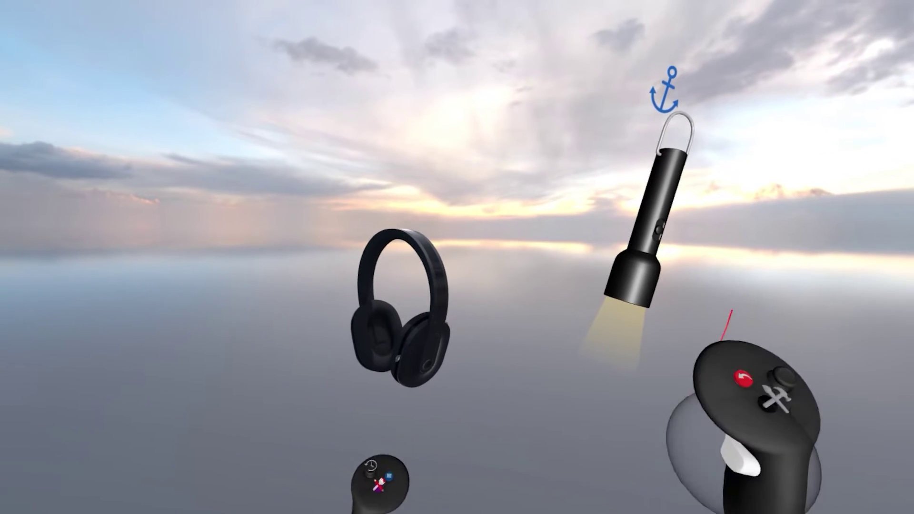
pyautogui.moveTo(645, 224); pyautogui.dragTo(656, 328)
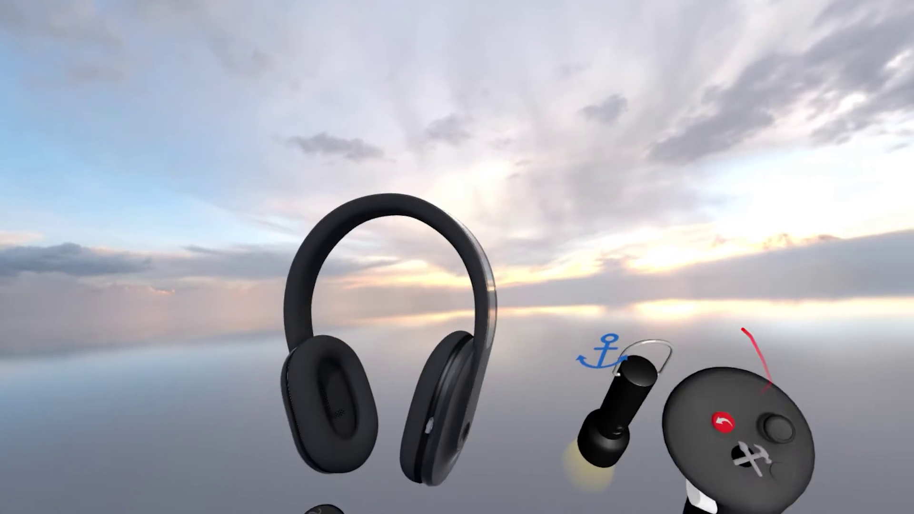
pyautogui.moveTo(624, 399); pyautogui.dragTo(661, 299)
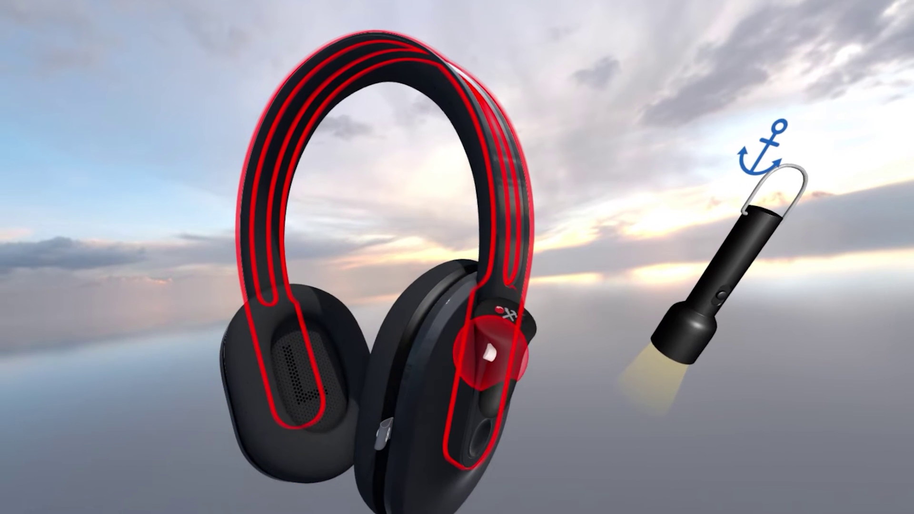
# Try a green Gloss material on the headband and ear cup shells, and recolour them purple
pyautogui.moveTo(584, 277); pyautogui.dragTo(560, 327)
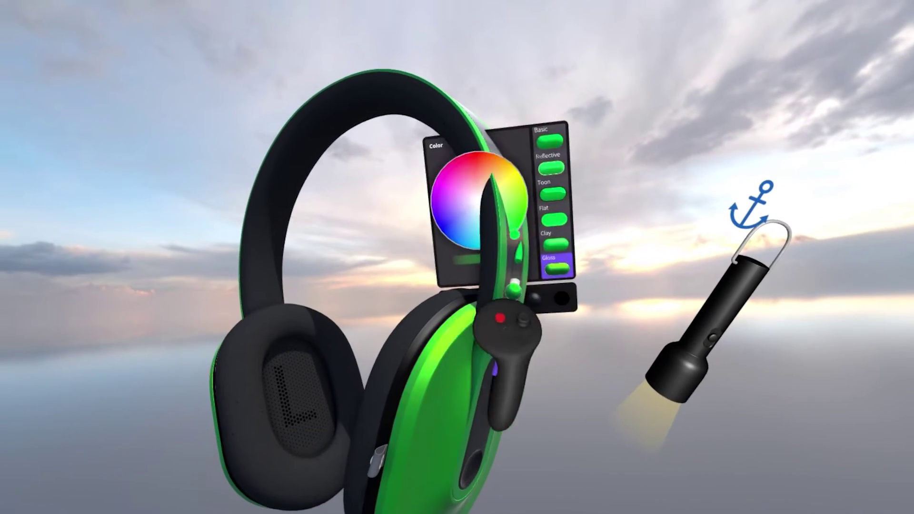
pyautogui.moveTo(698, 412); pyautogui.dragTo(547, 331)
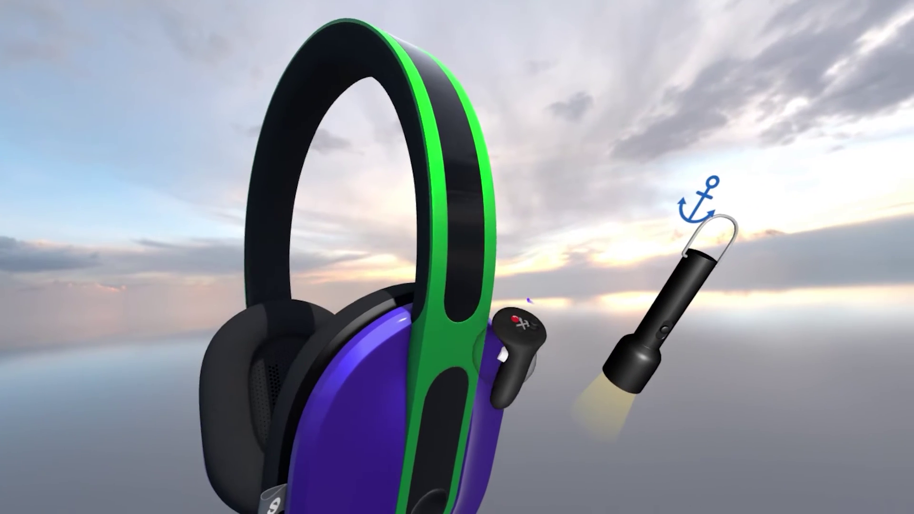
pyautogui.click(511, 307)
pyautogui.click(427, 361)
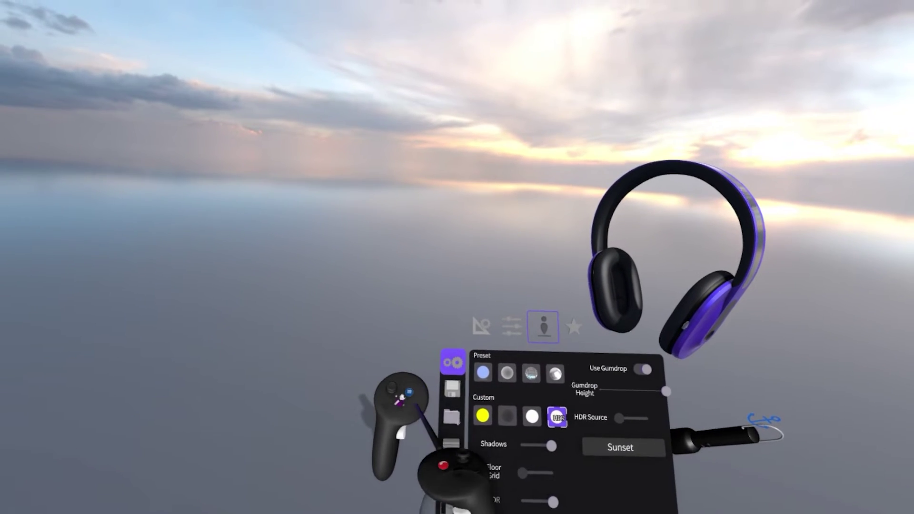
# Place a light grained texture image from the Material Textures folder of the Asset Library beside the headphones
pyautogui.click(445, 411)
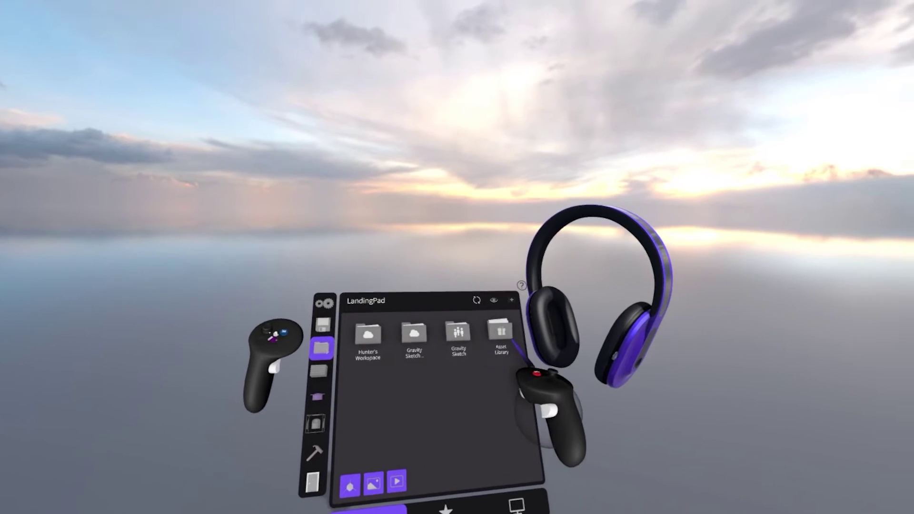
pyautogui.click(540, 291)
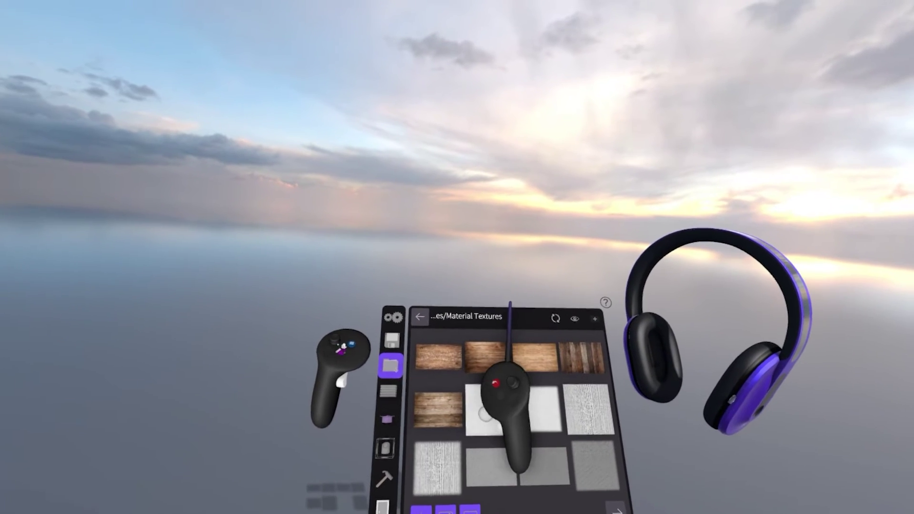
pyautogui.moveTo(505, 399); pyautogui.dragTo(521, 415)
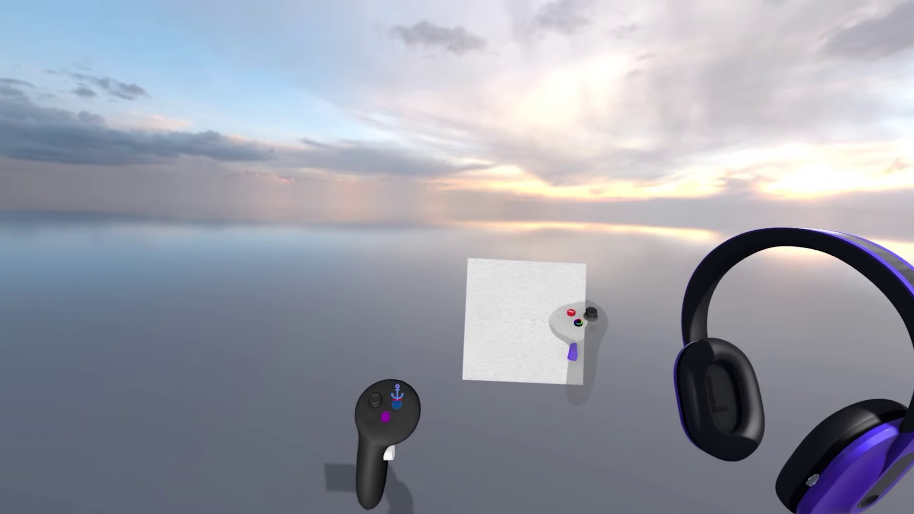
pyautogui.moveTo(578, 322); pyautogui.dragTo(513, 346)
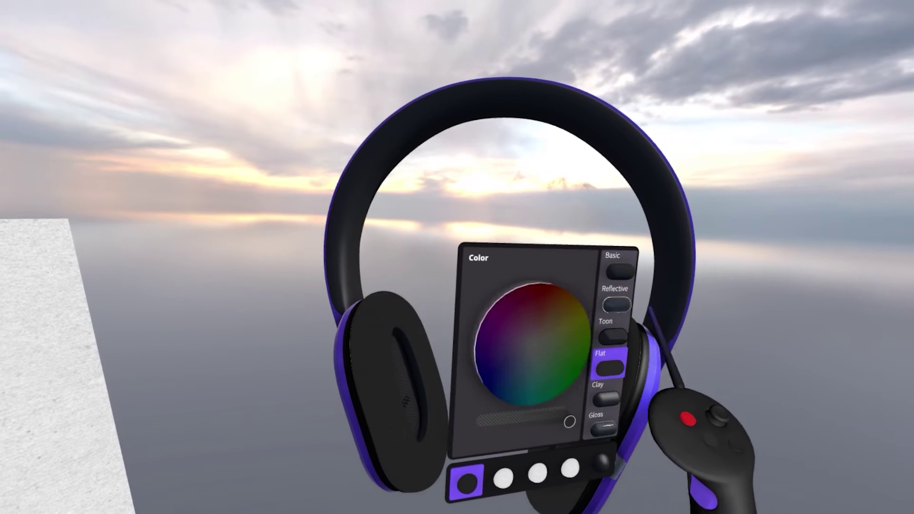
# Compare the Clay and Reflective materials on the ear cushions and choose the Basic material
pyautogui.click(619, 298)
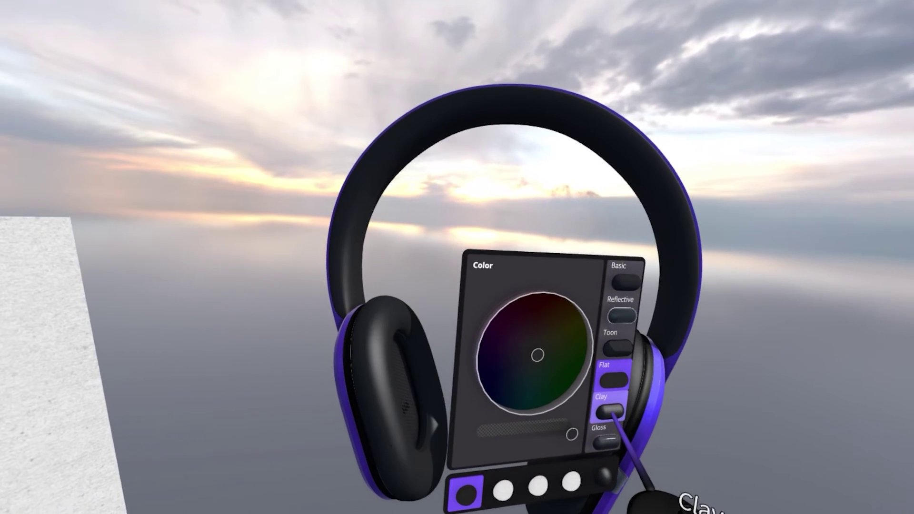
pyautogui.click(607, 312)
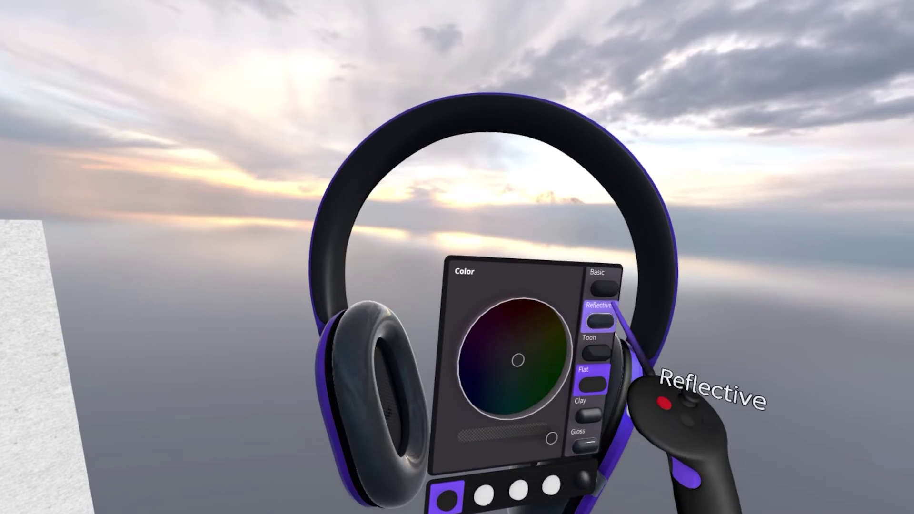
pyautogui.click(611, 278)
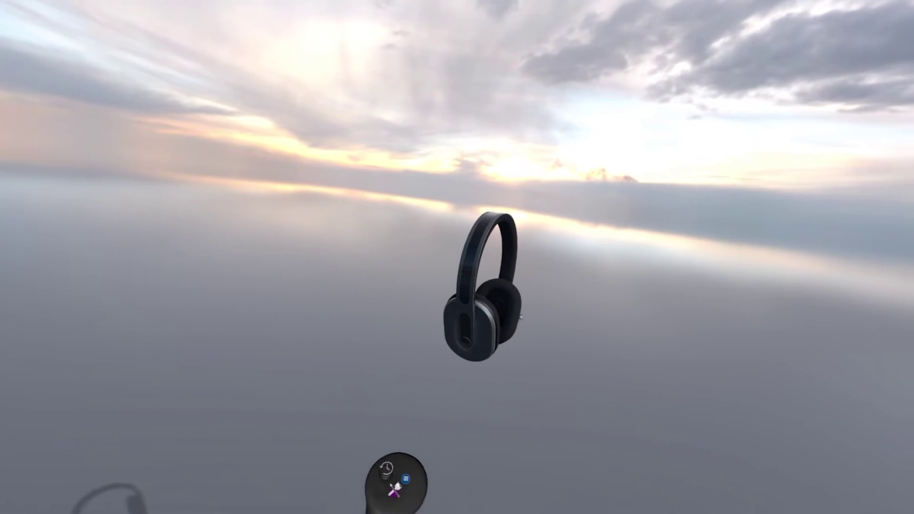
# Examine the headphones' materials up close under the changed lighting and look through the settings pages
pyautogui.click(436, 430)
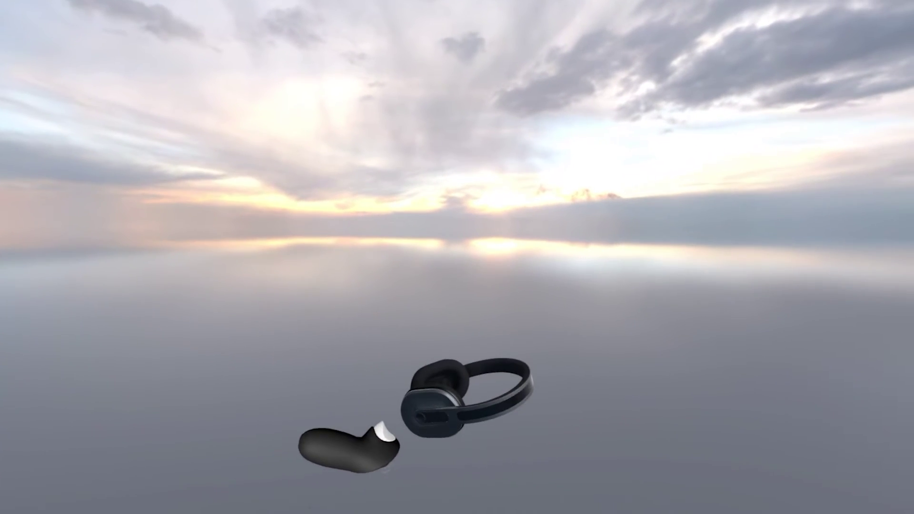
pyautogui.moveTo(361, 430); pyautogui.dragTo(364, 459)
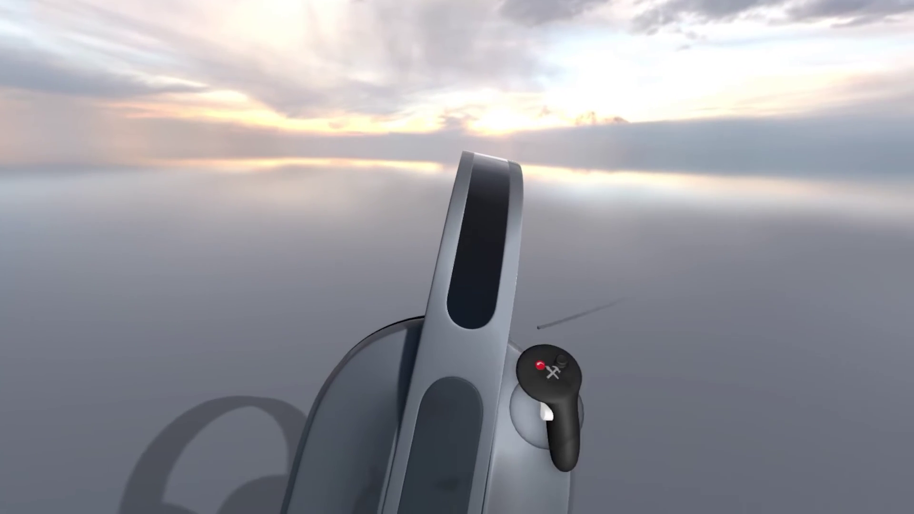
pyautogui.click(523, 333)
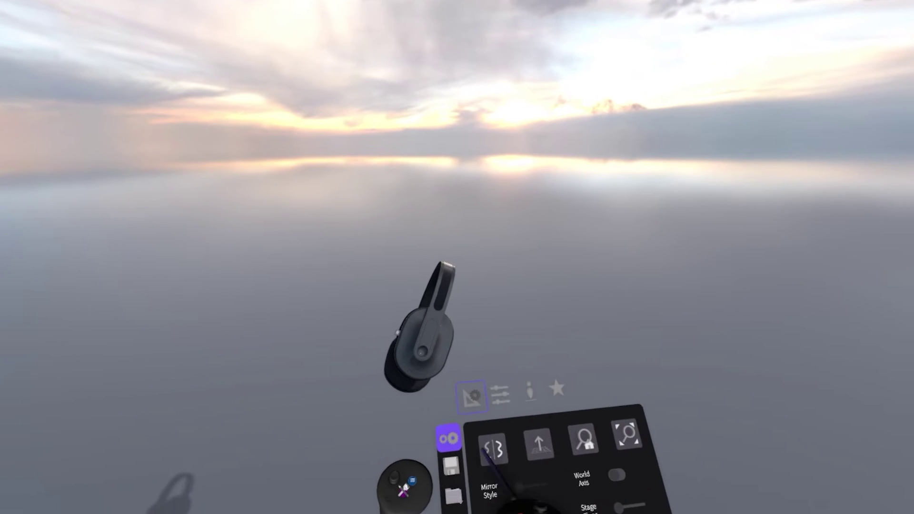
pyautogui.click(487, 408)
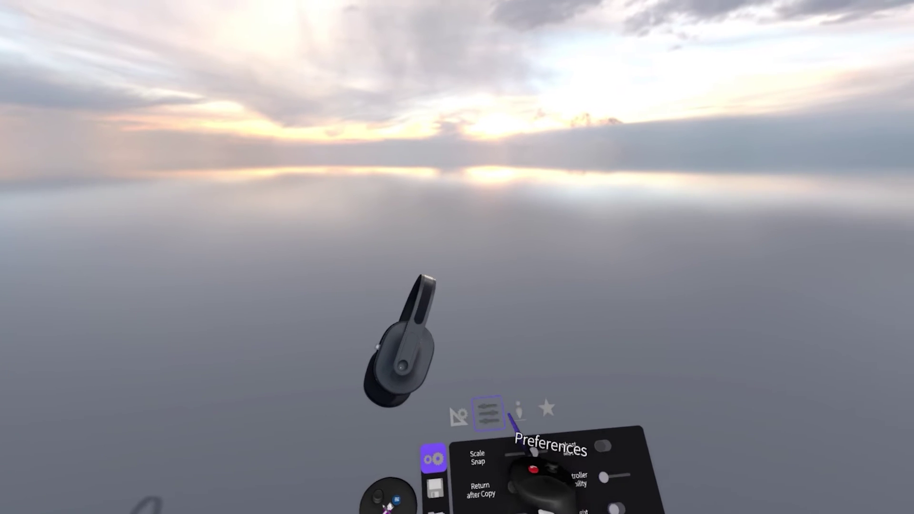
pyautogui.click(503, 409)
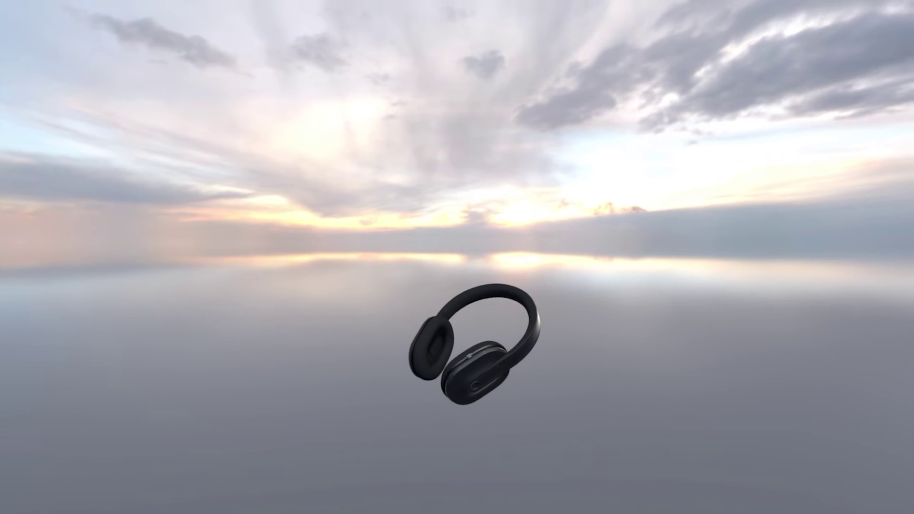
# Browse both pages of the built-in models and return to the LandingPad folders
pyautogui.click(432, 434)
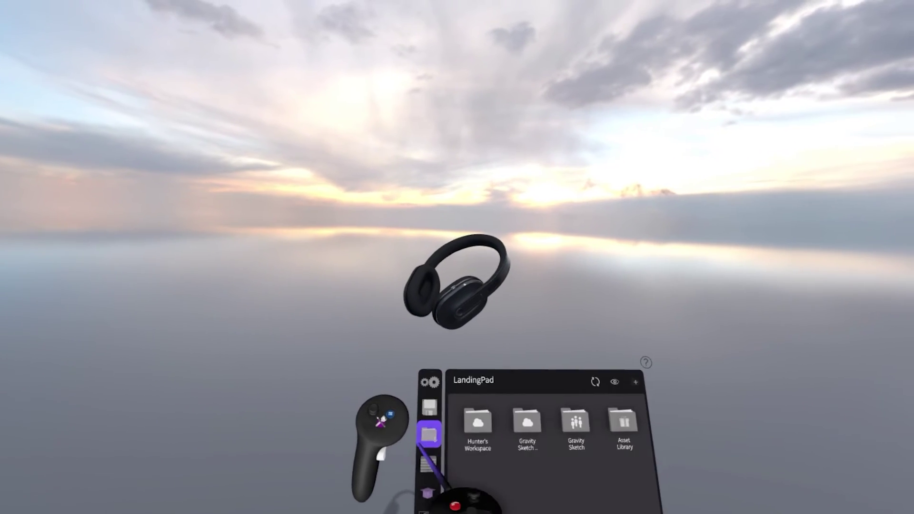
pyautogui.click(471, 510)
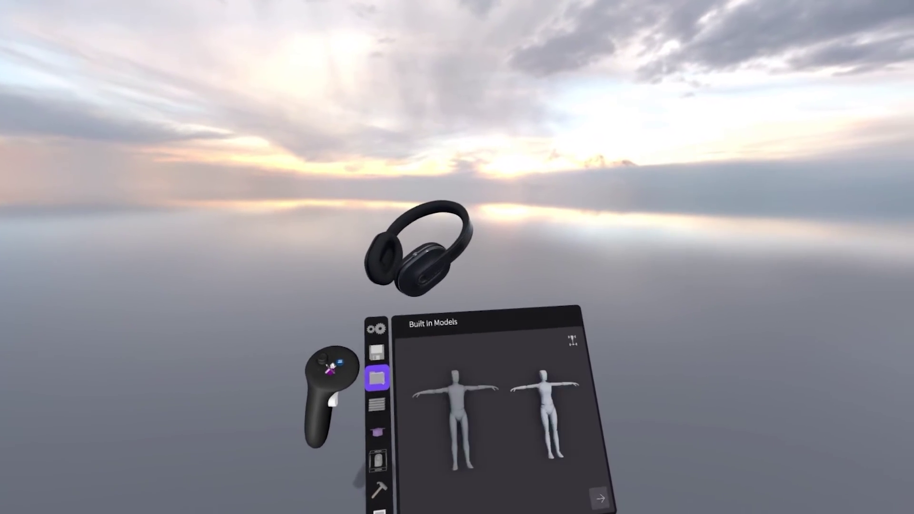
pyautogui.click(592, 510)
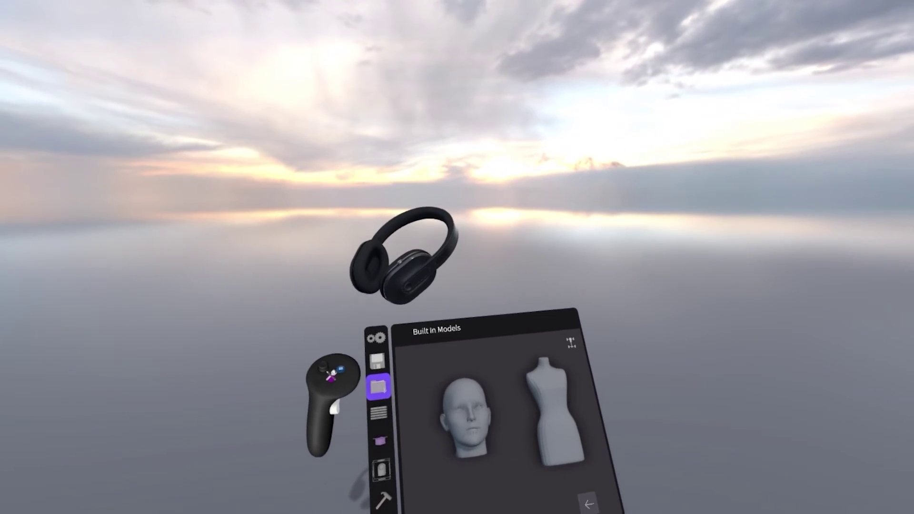
pyautogui.click(449, 508)
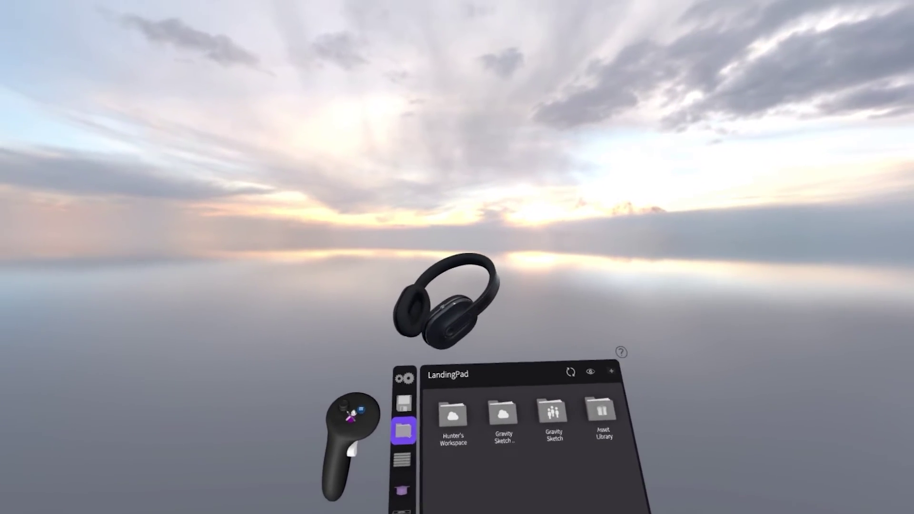
# Raise the David layer's visibility to full to show the bust with the headphones, and open the preferences
pyautogui.click(359, 440)
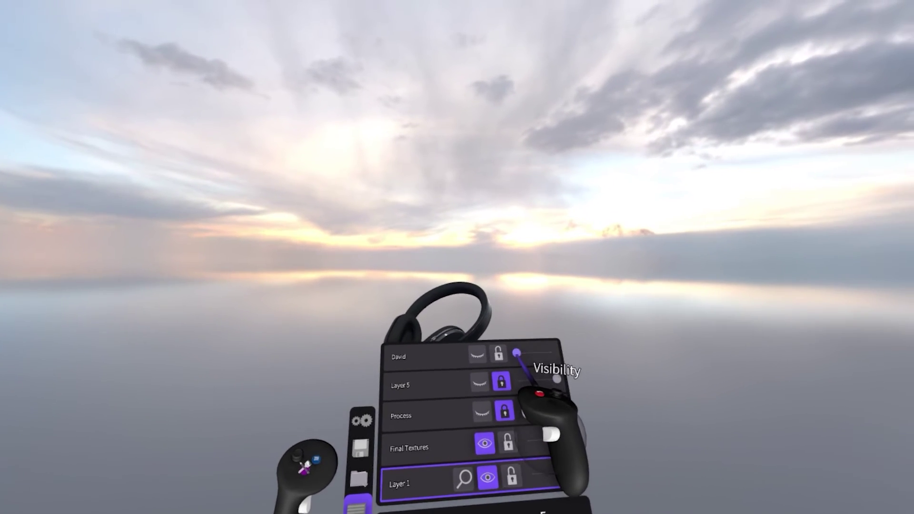
pyautogui.moveTo(518, 351); pyautogui.dragTo(575, 393)
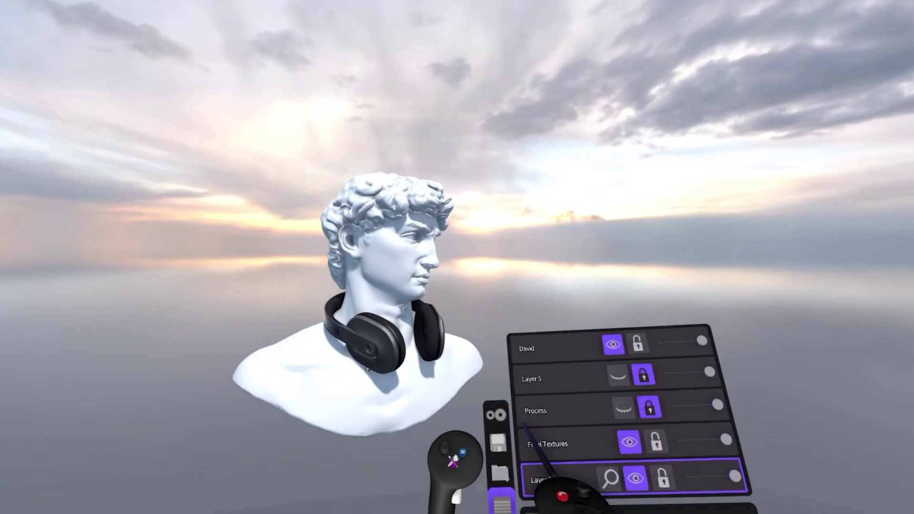
pyautogui.click(493, 414)
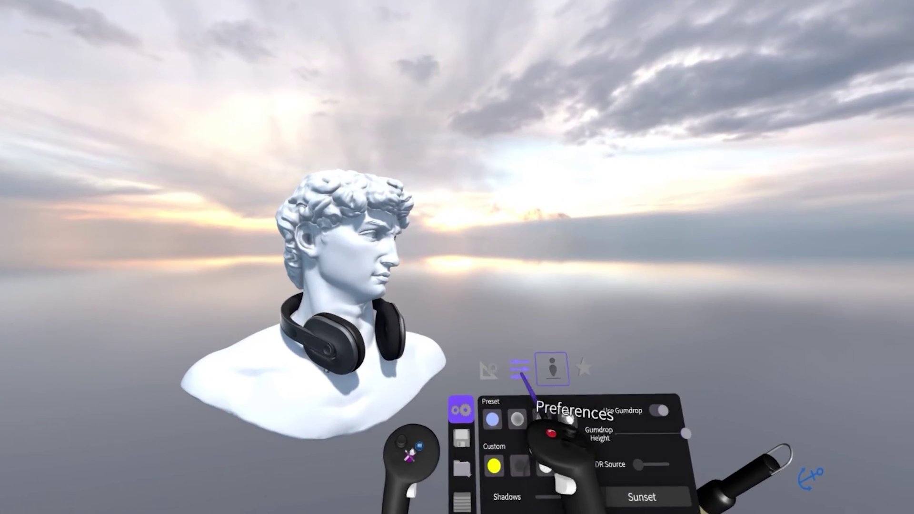
pyautogui.click(523, 372)
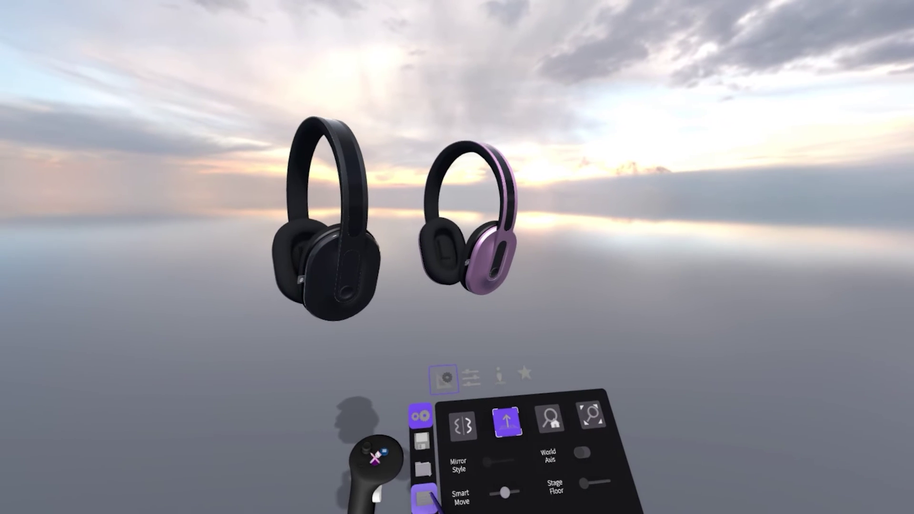
# Show the David bust wearing the headphones with the David layer and Layer 1 visible, and open the save options
pyautogui.click(424, 497)
pyautogui.click(526, 467)
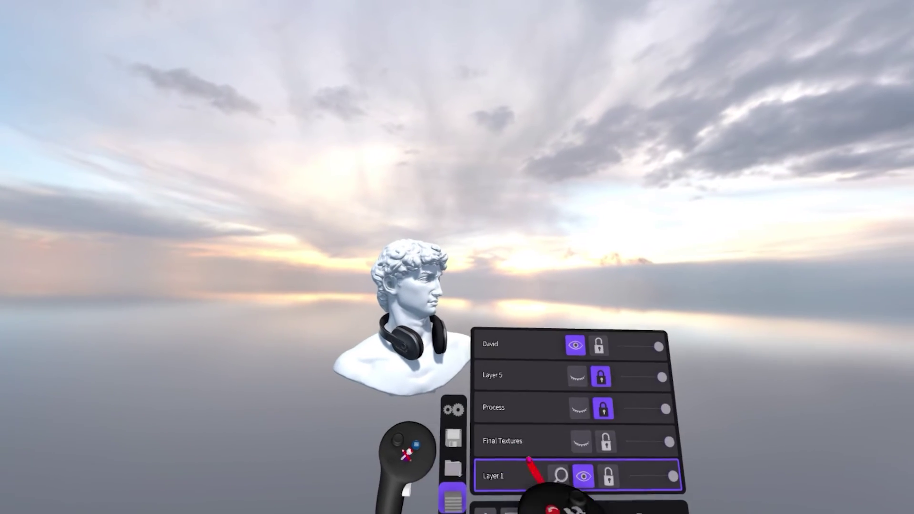
pyautogui.click(459, 432)
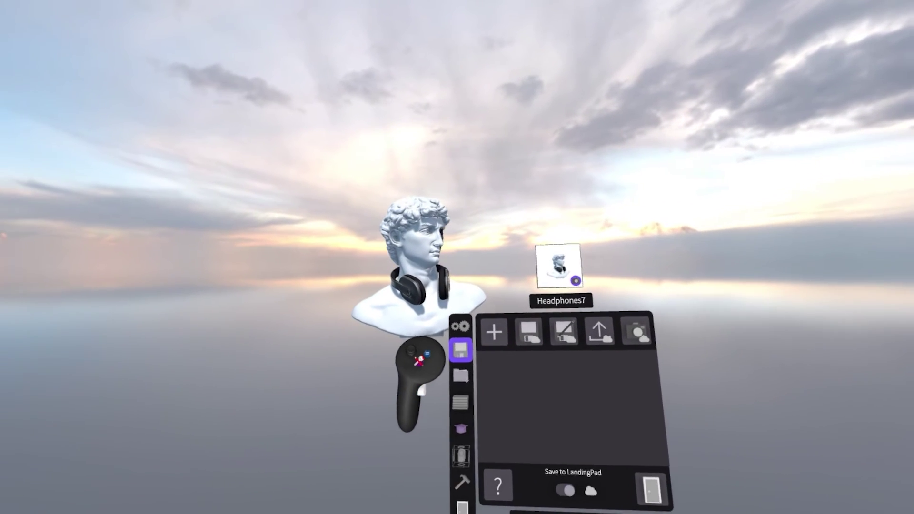
pyautogui.press('Escape')
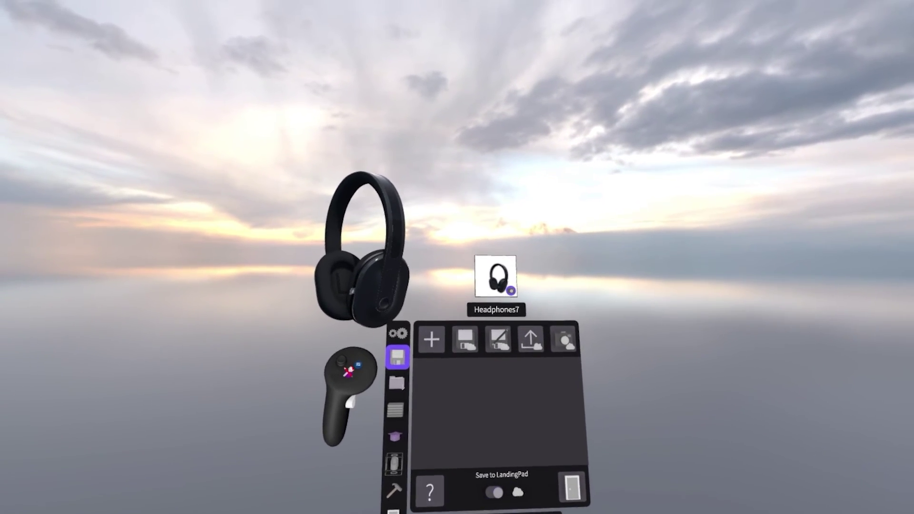
# Export Headphones7 as an FBX with Sub D Mode set to Render, and open the file from LandingPad's Personal Files
pyautogui.click(511, 339)
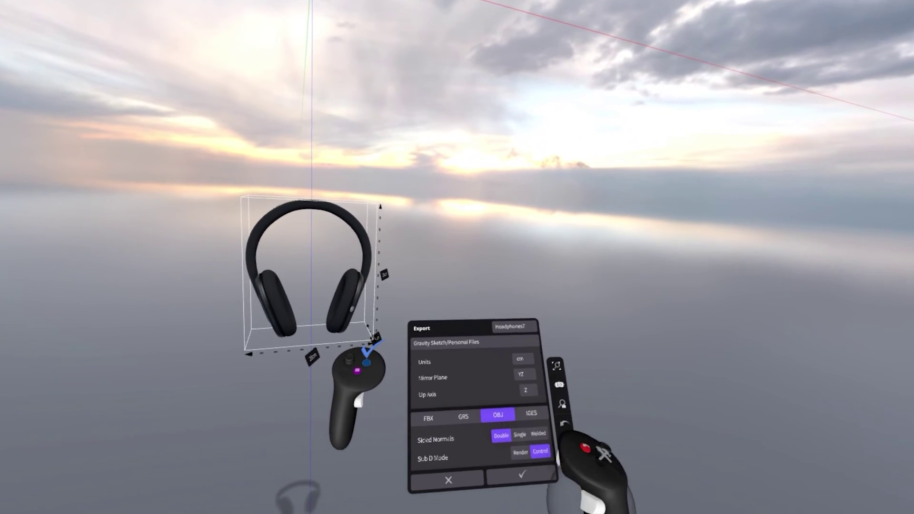
pyautogui.click(427, 415)
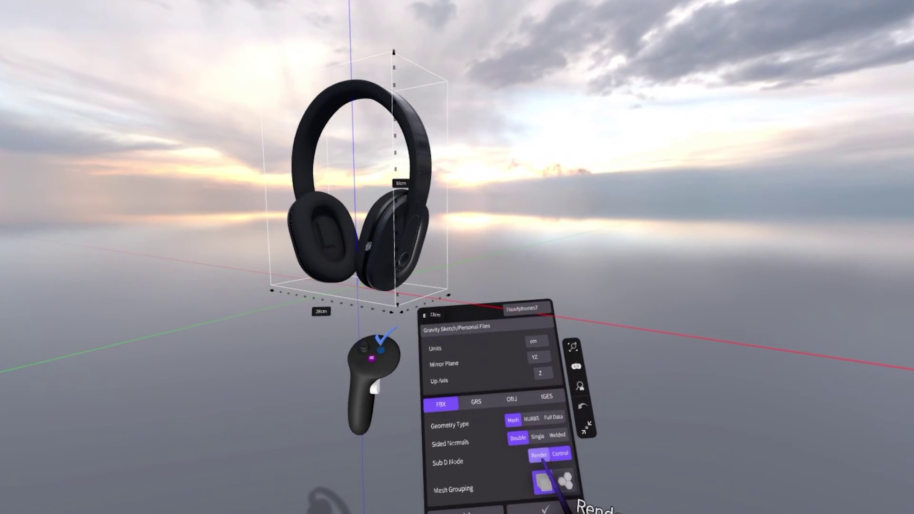
pyautogui.click(539, 460)
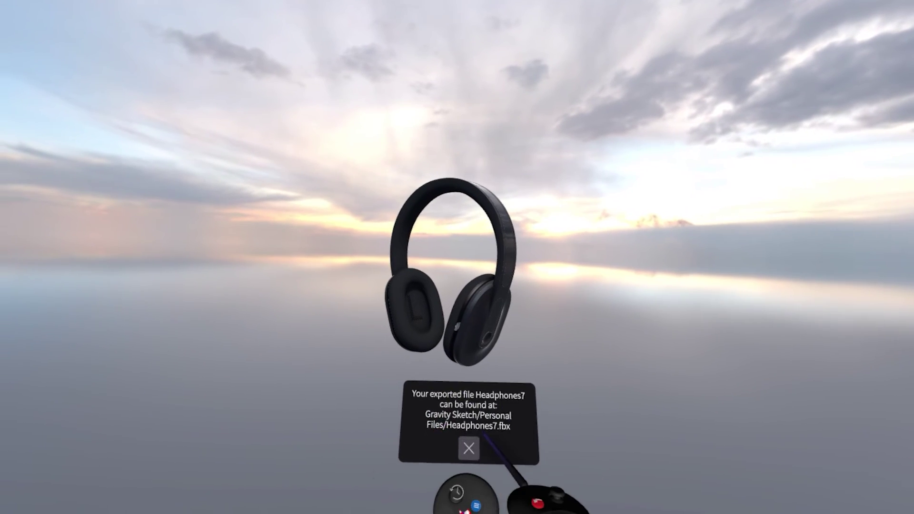
pyautogui.click(469, 448)
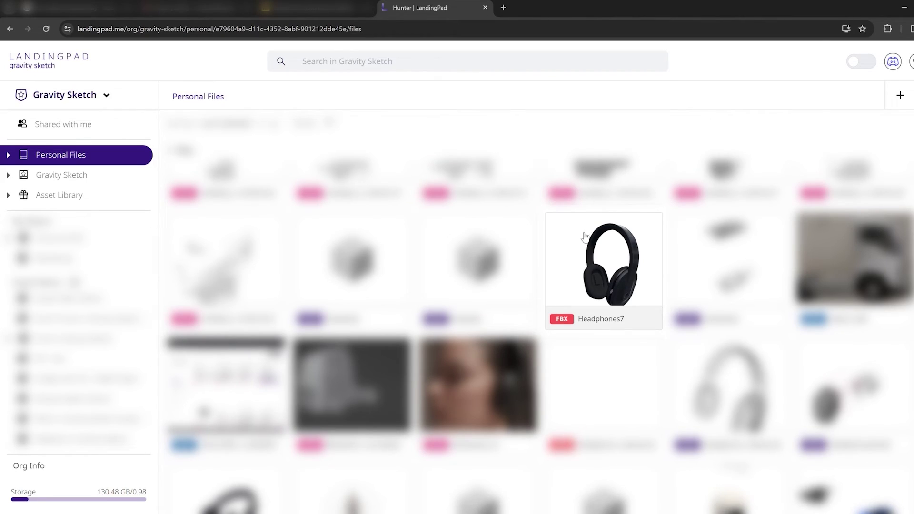
pyautogui.click(607, 272)
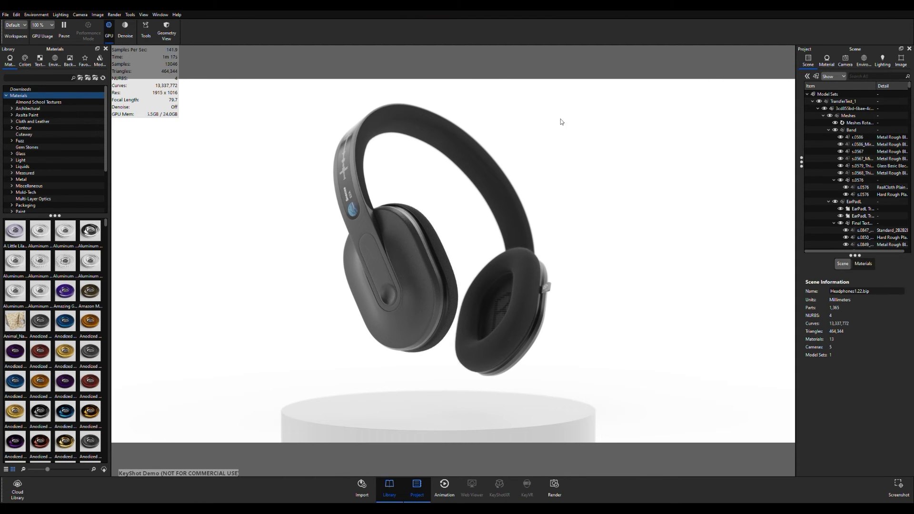
# Switch to KeyShot, collapse the TransferTest_1 model set, and examine the rendered headphones' ear cup, cushion and headband graphics up close
pyautogui.click(814, 108)
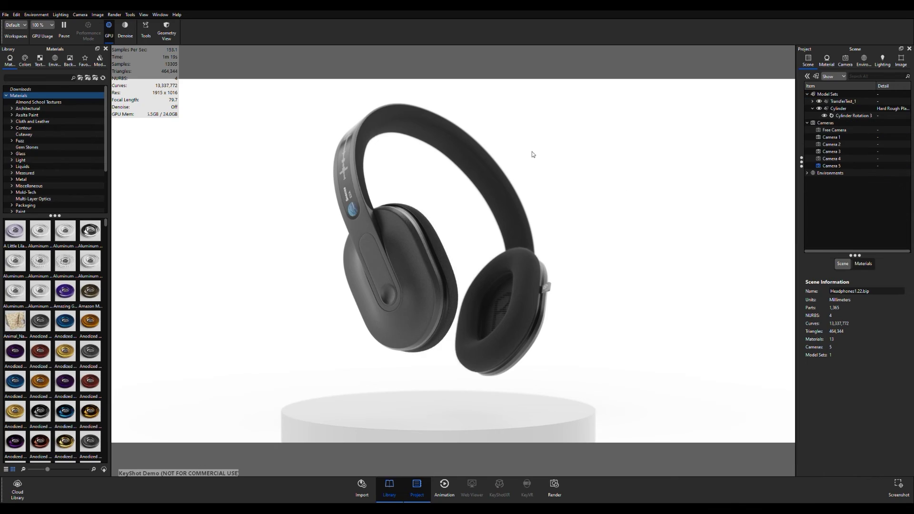
pyautogui.moveTo(553, 238); pyautogui.dragTo(457, 241)
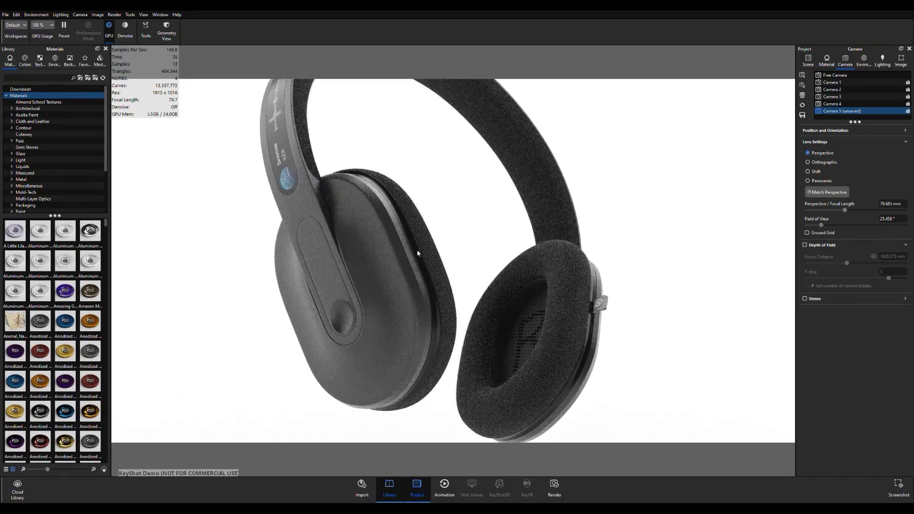
pyautogui.moveTo(329, 238); pyautogui.dragTo(499, 280)
pyautogui.moveTo(498, 280); pyautogui.dragTo(515, 299, button='middle')
pyautogui.scroll(7, 430, 255)
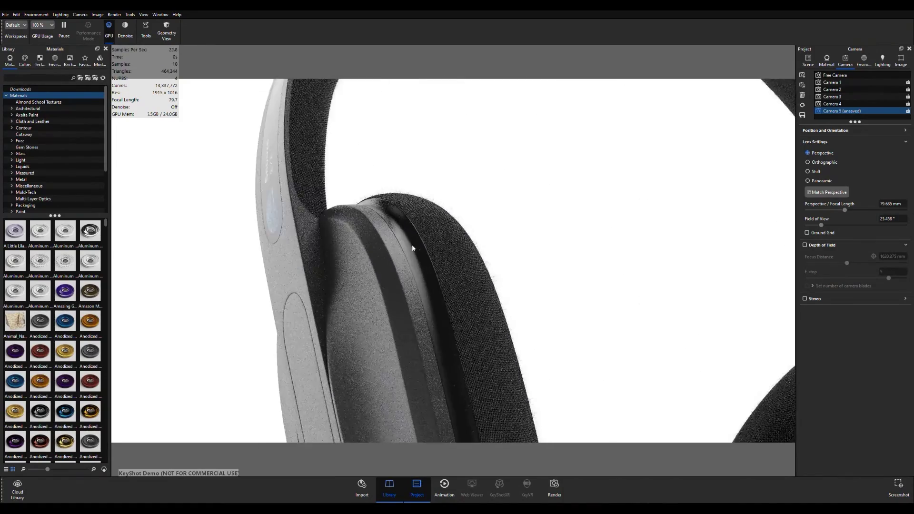
pyautogui.moveTo(459, 236); pyautogui.dragTo(493, 255, button='middle')
pyautogui.moveTo(493, 255); pyautogui.dragTo(493, 289)
pyautogui.scroll(-10, 492, 289)
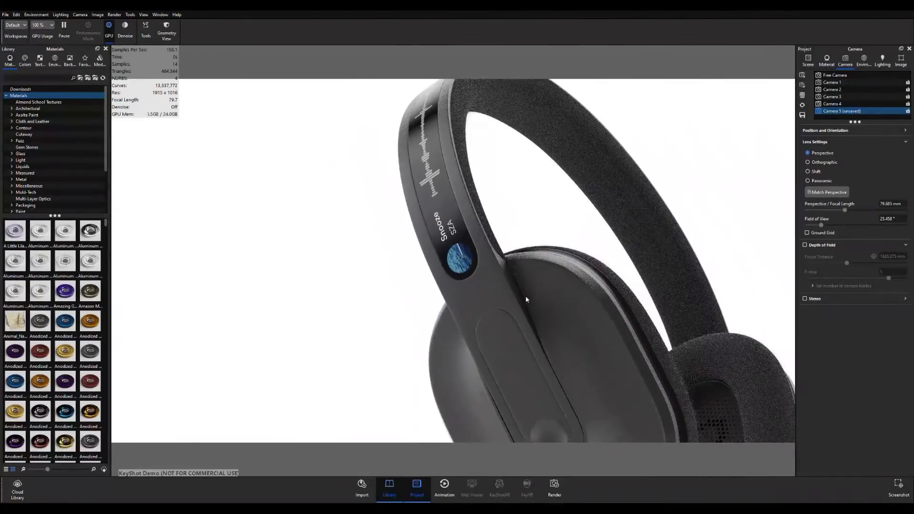
pyautogui.moveTo(489, 322); pyautogui.dragTo(742, 314)
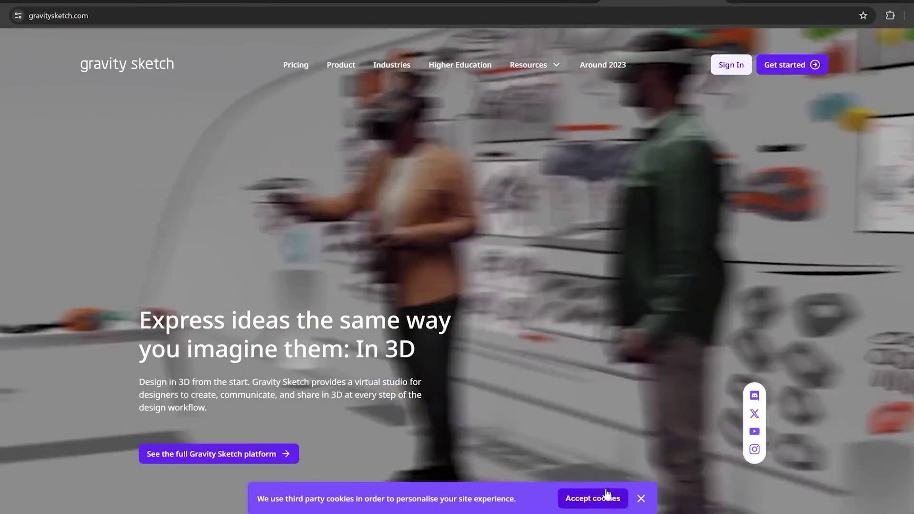
# Switch to the Gravity Sketch website, accept the cookies, and read through the homepage from the introduction to the stakeholder collaboration section
pyautogui.click(601, 497)
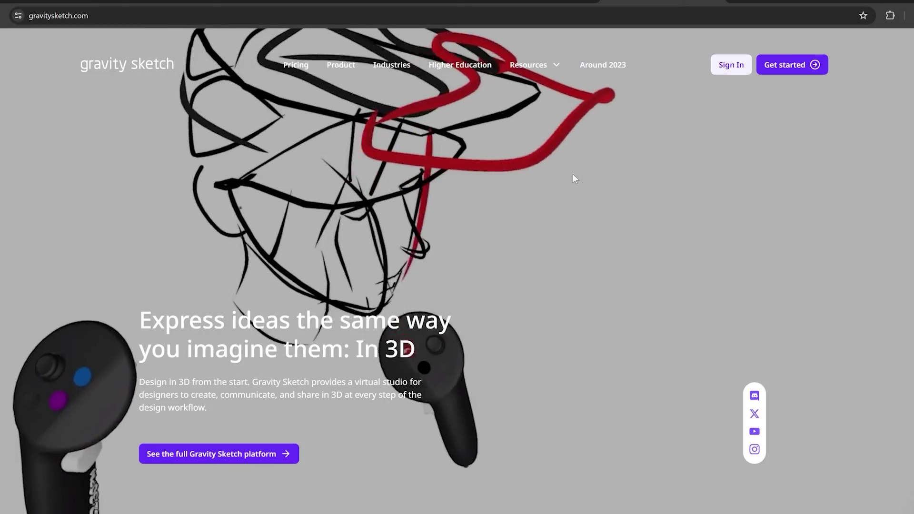
pyautogui.scroll(-2, 573, 173)
pyautogui.scroll(-10, 573, 175)
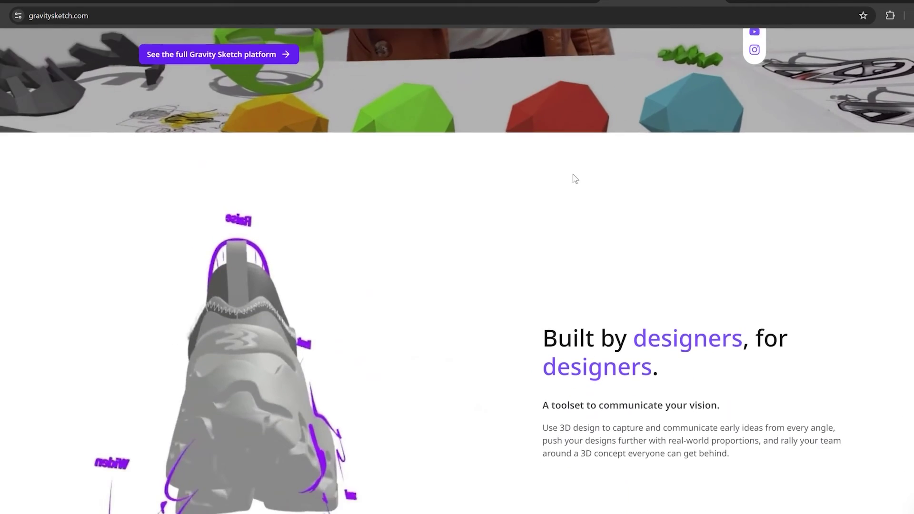
pyautogui.scroll(-5, 577, 176)
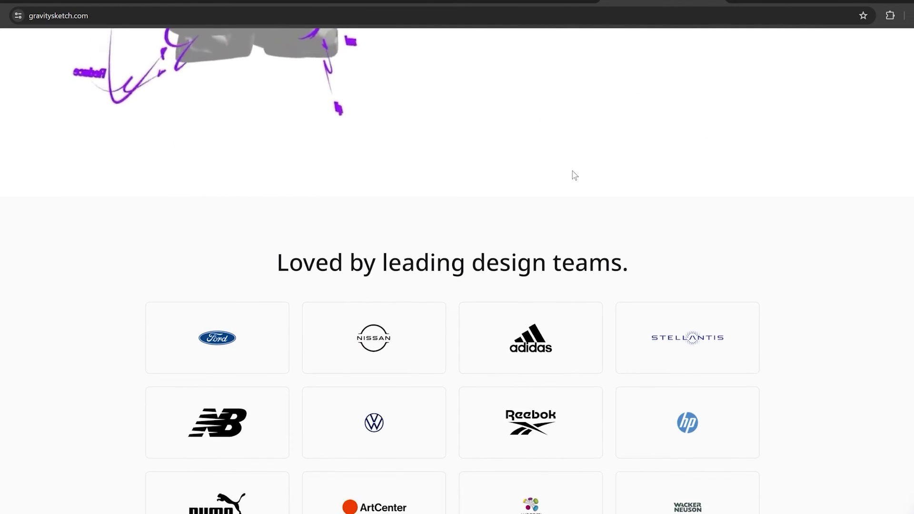
pyautogui.scroll(-3, 574, 176)
pyautogui.scroll(-8, 585, 186)
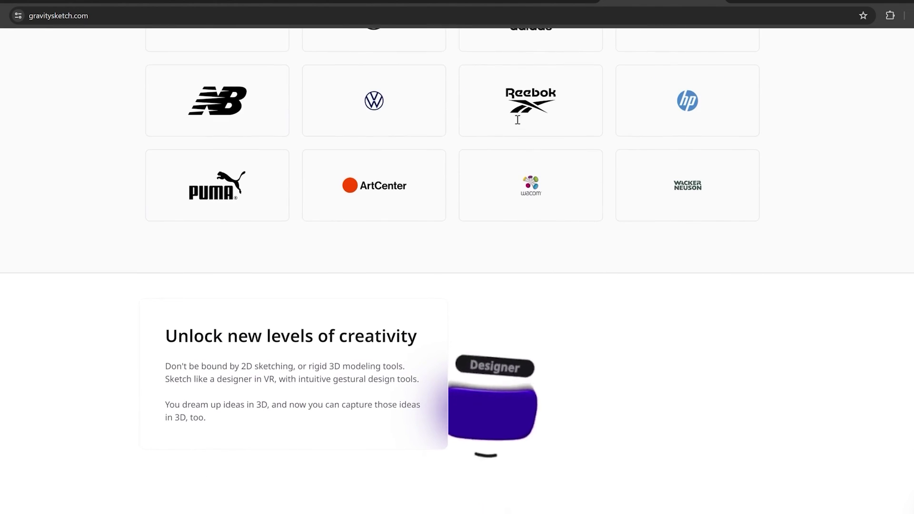
pyautogui.scroll(-10, 605, 184)
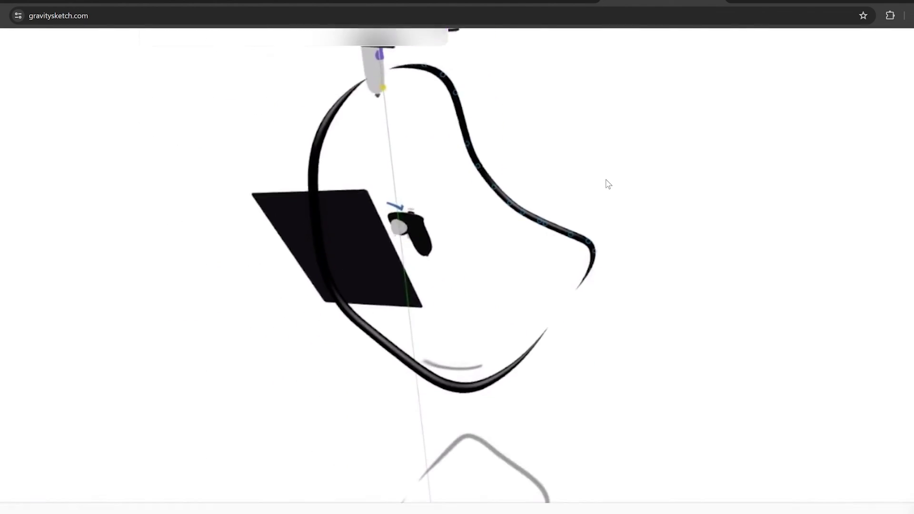
pyautogui.scroll(-8, 608, 184)
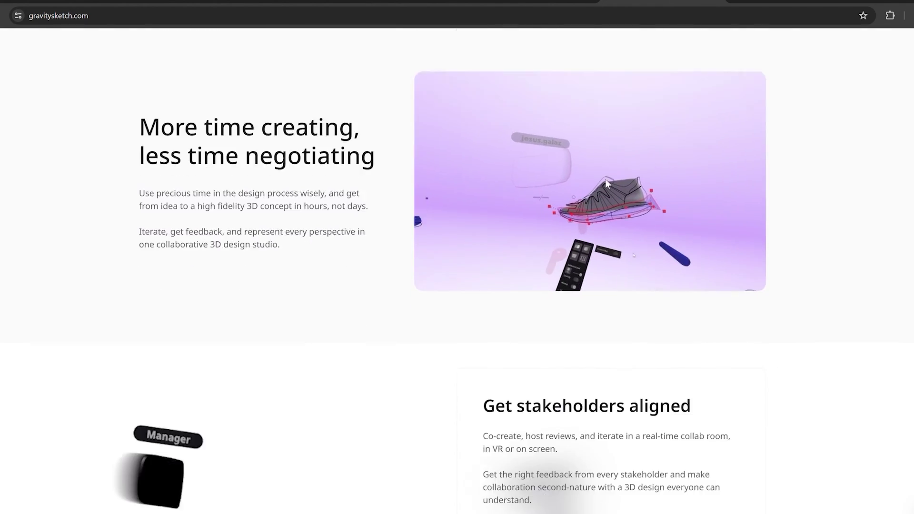
pyautogui.scroll(-2, 607, 184)
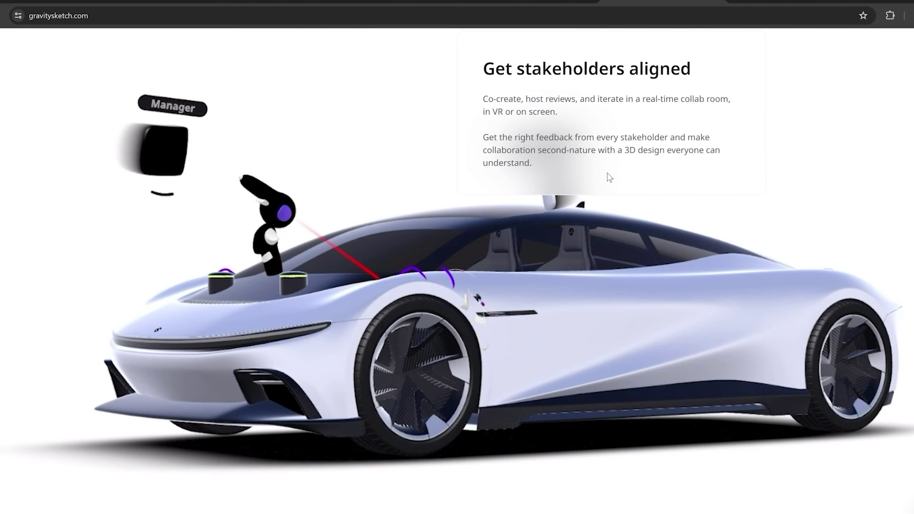